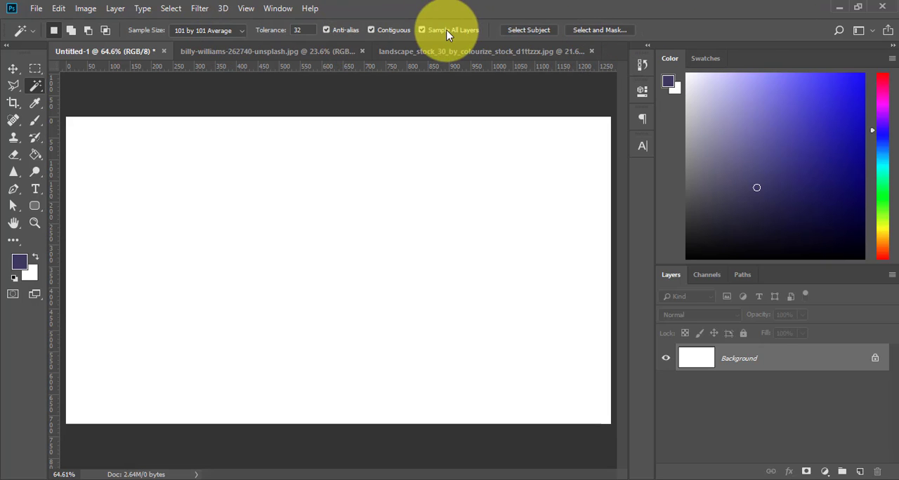
Switch to the Quick Selection tool to view its options, and return to the Magic Wand tool
right_click(37, 85)
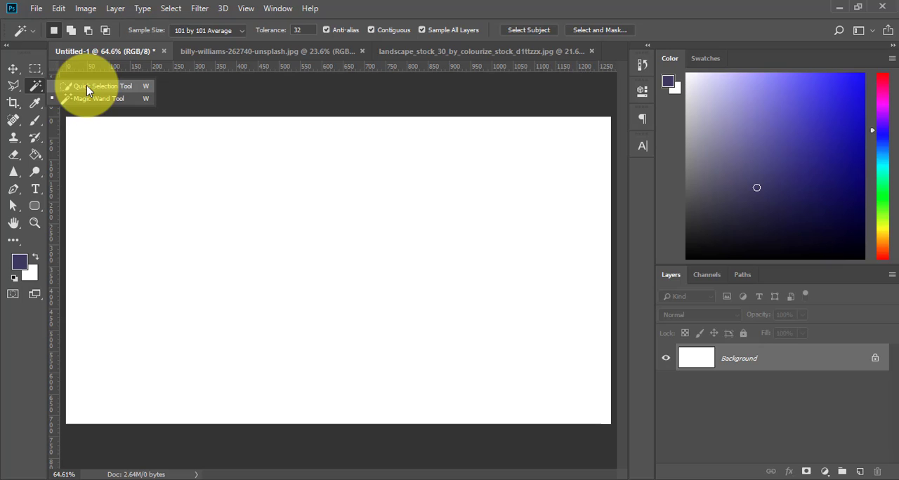
left_click(86, 85)
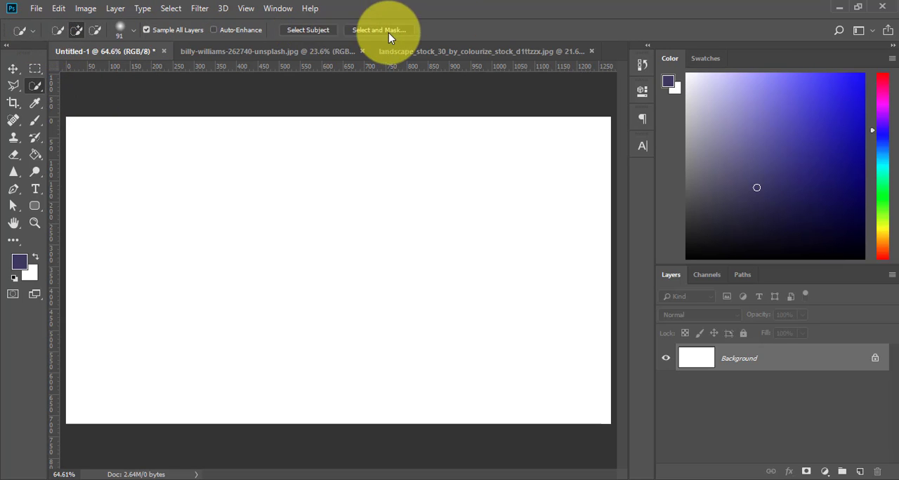
right_click(37, 86)
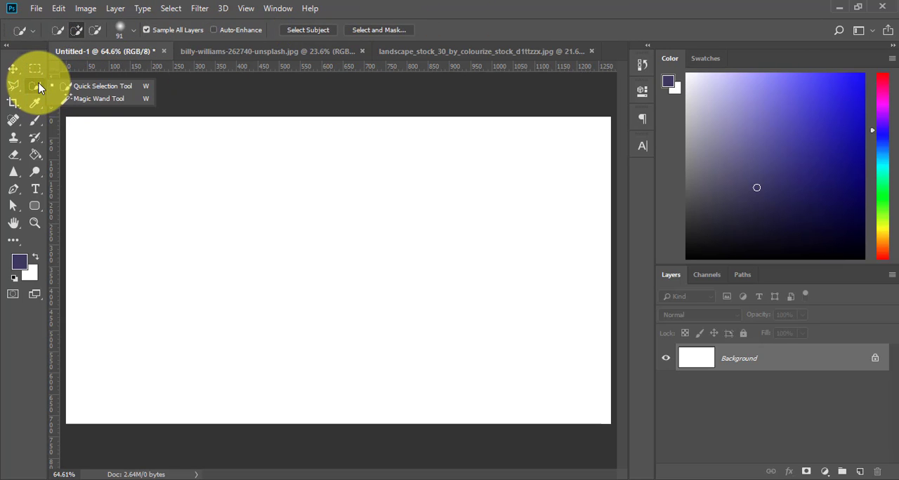
left_click(88, 98)
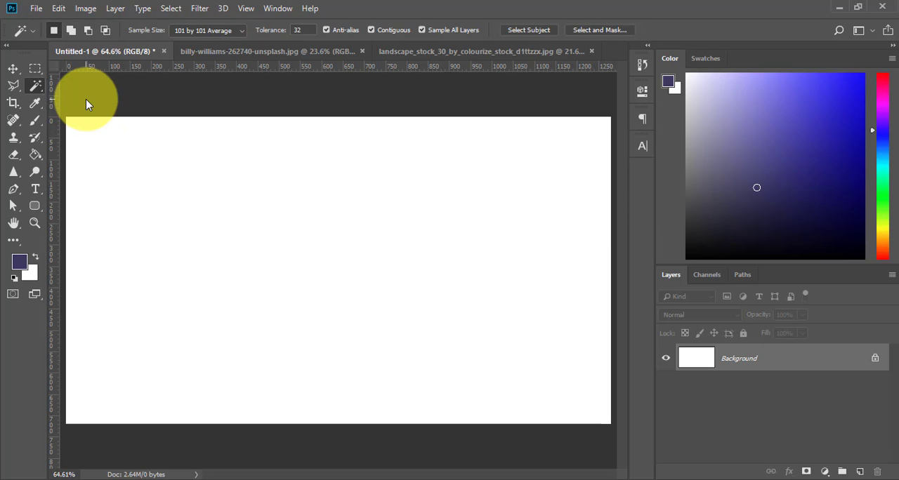
Set the Magic Wand's sample size to Point Sample and review the other averaging choices
left_click(238, 30)
left_click(218, 42)
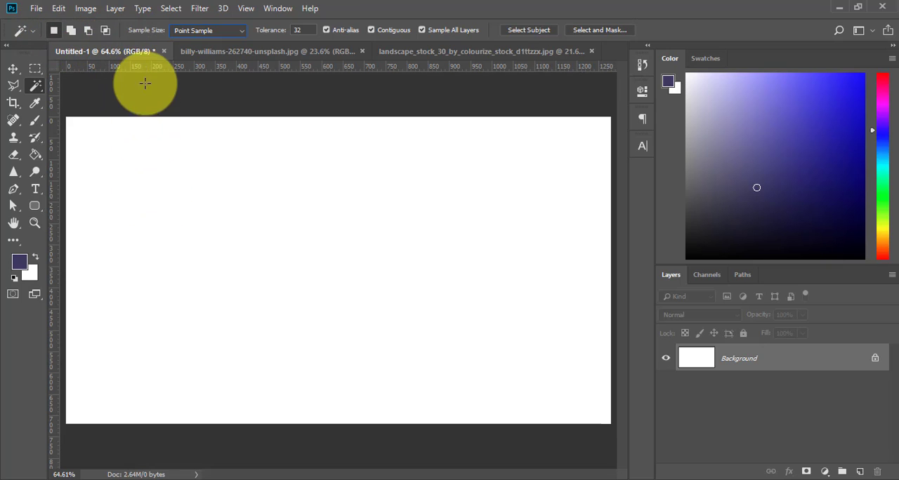
left_click(242, 36)
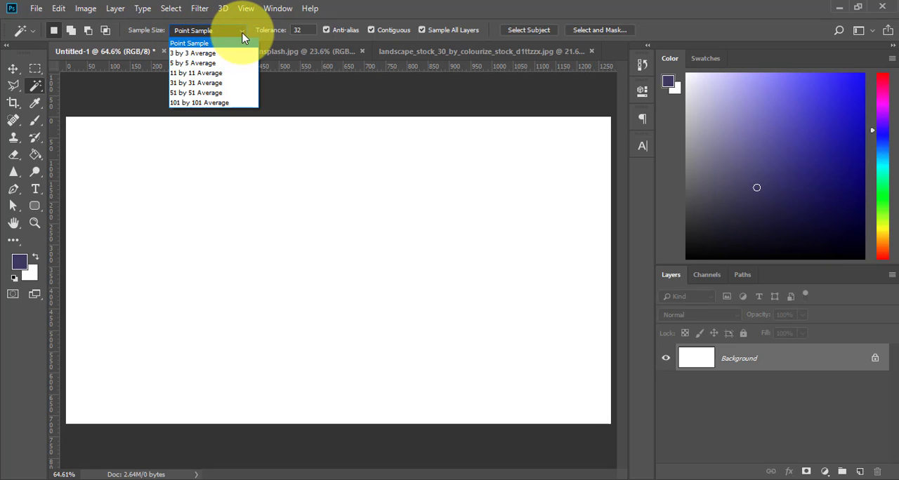
left_click(242, 36)
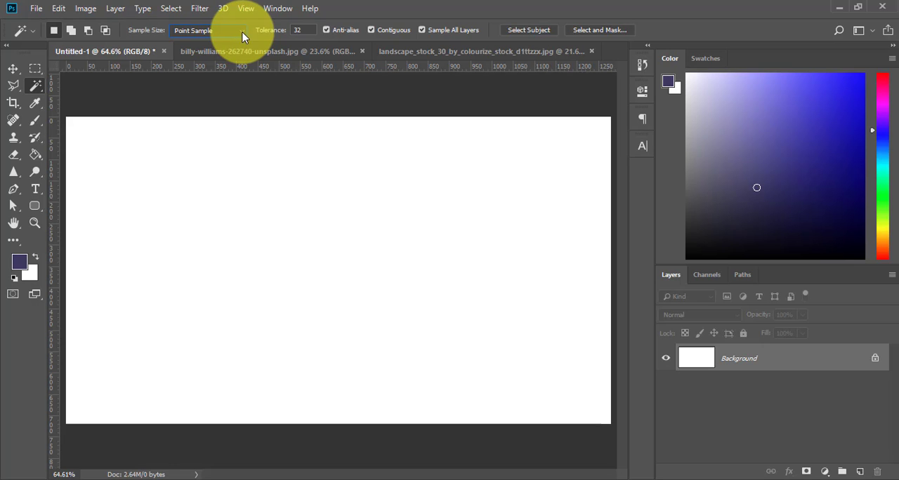
left_click(241, 36)
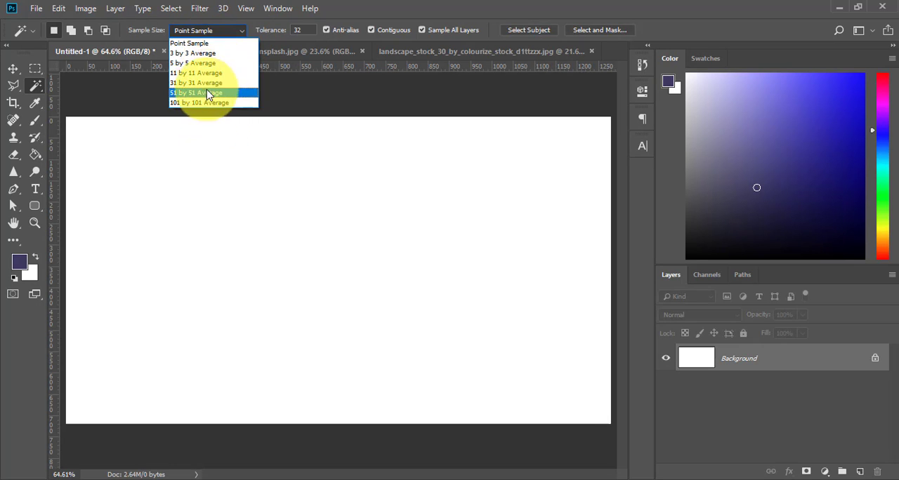
left_click(198, 44)
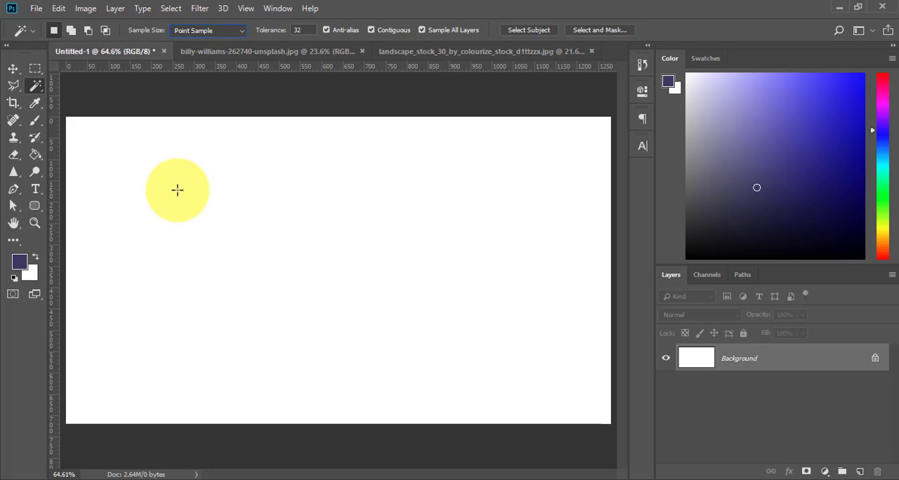
left_click(240, 31)
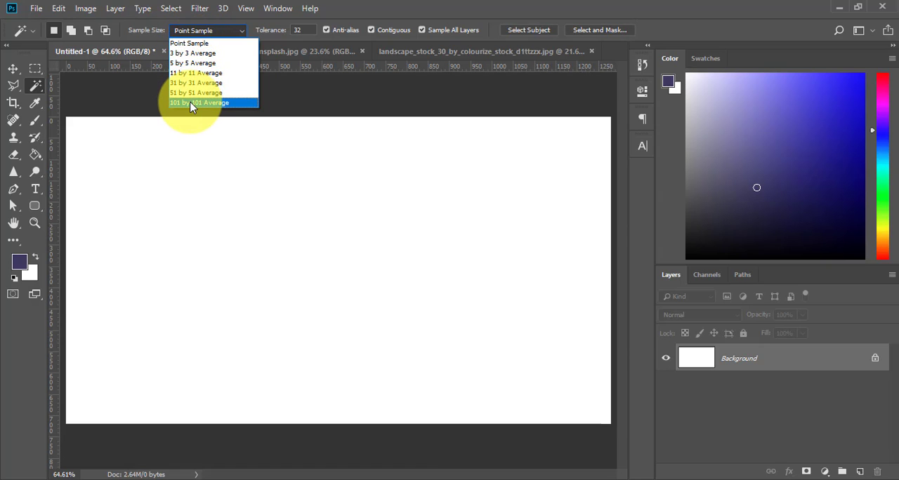
left_click(205, 200)
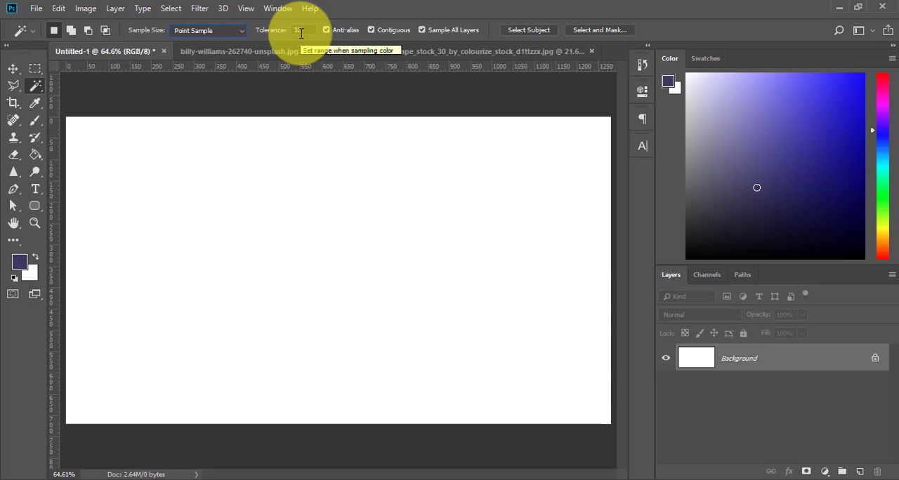
Try a Magic Wand tolerance of 0 and restore it to 32, ending with the Magic Wand active
left_click(276, 34)
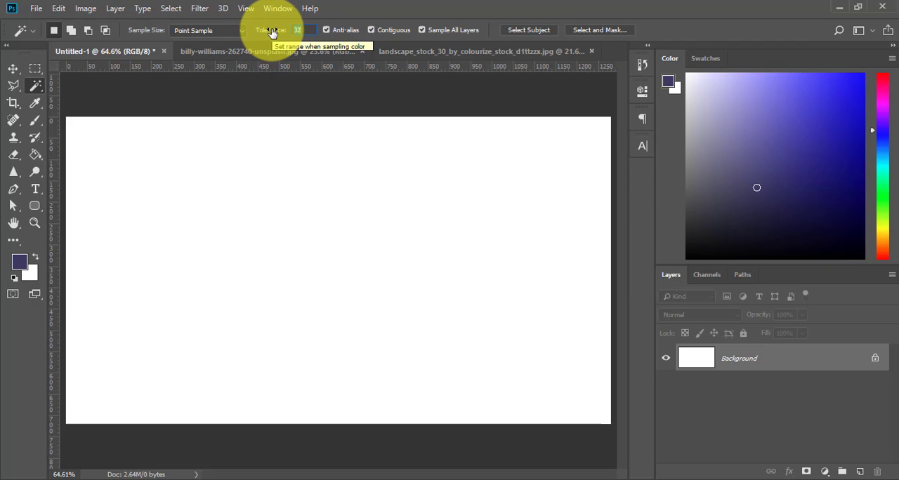
left_click_drag(271, 32, 74, 51)
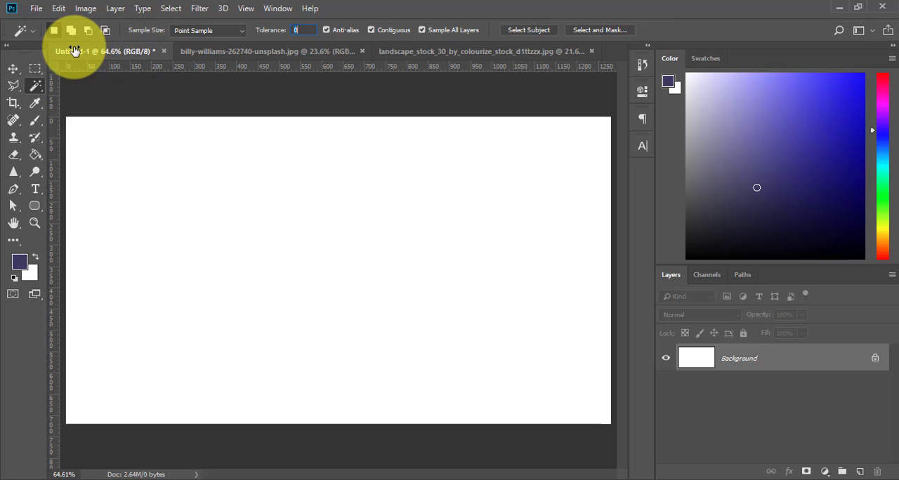
left_click_drag(74, 51, 304, 28)
type("32")
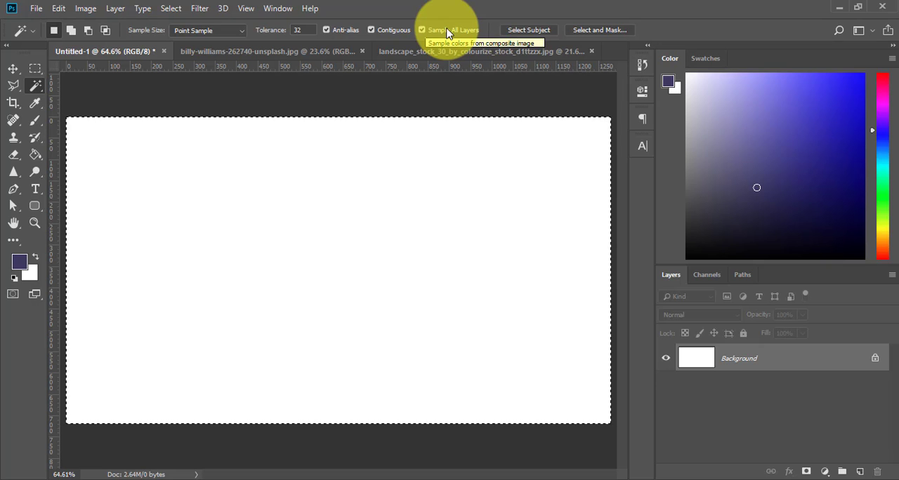
left_click(14, 69)
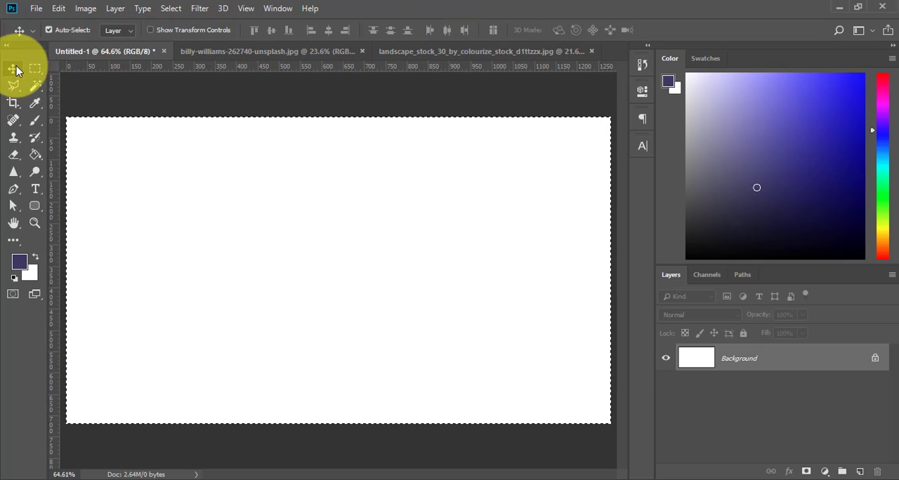
left_click(34, 85)
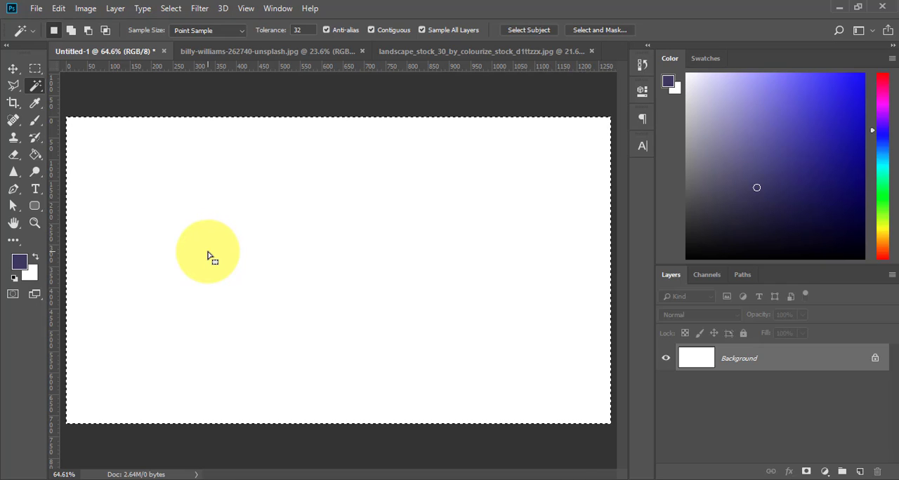
Switch to the mountain landscape image, test a Point Sample Magic Wand selection on its upper sky, and deselect it
left_click(265, 52)
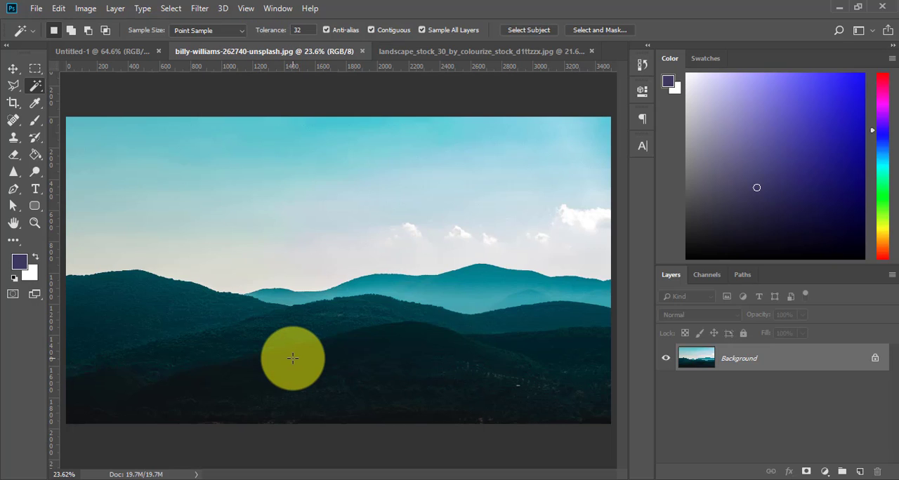
left_click(241, 31)
left_click(210, 43)
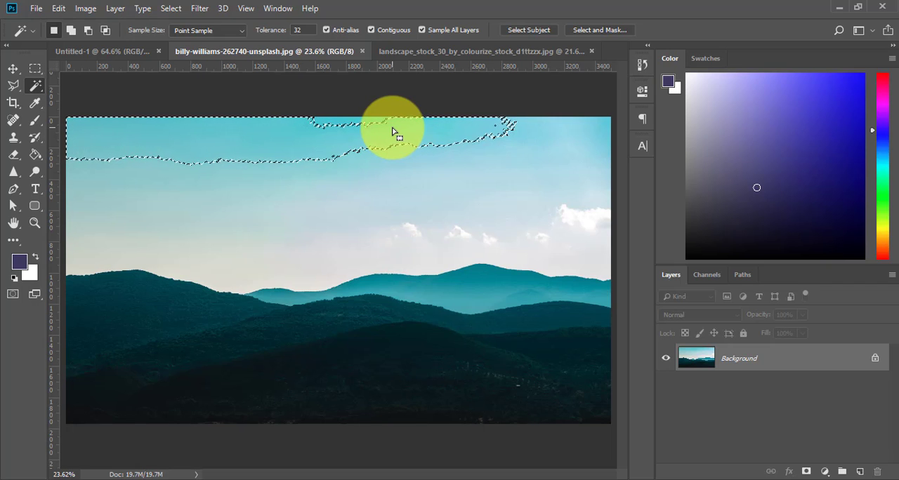
left_click(286, 116)
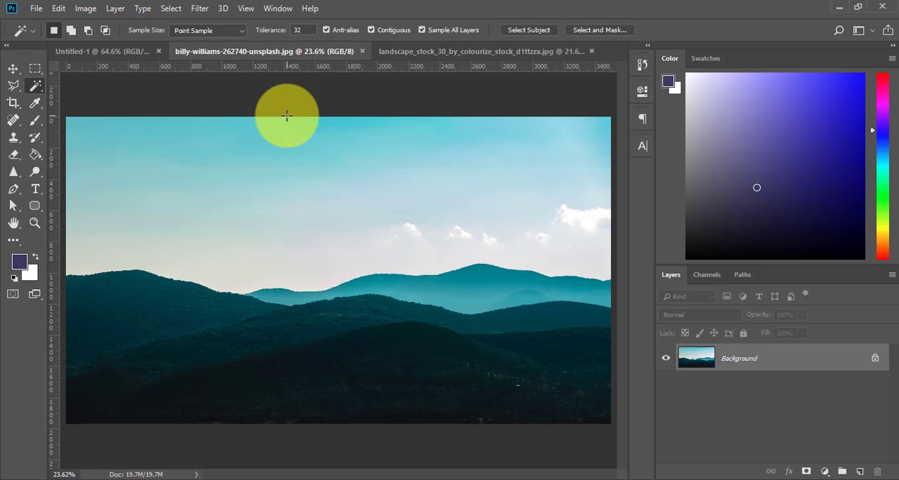
Set the sample size to 101 by 101 Average, select the sky from its upper-left corner, and deselect it
left_click(237, 31)
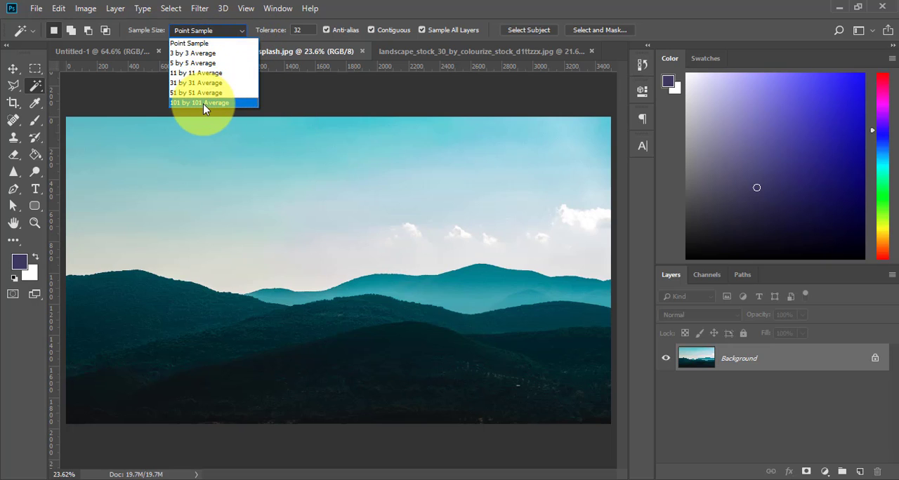
left_click(203, 103)
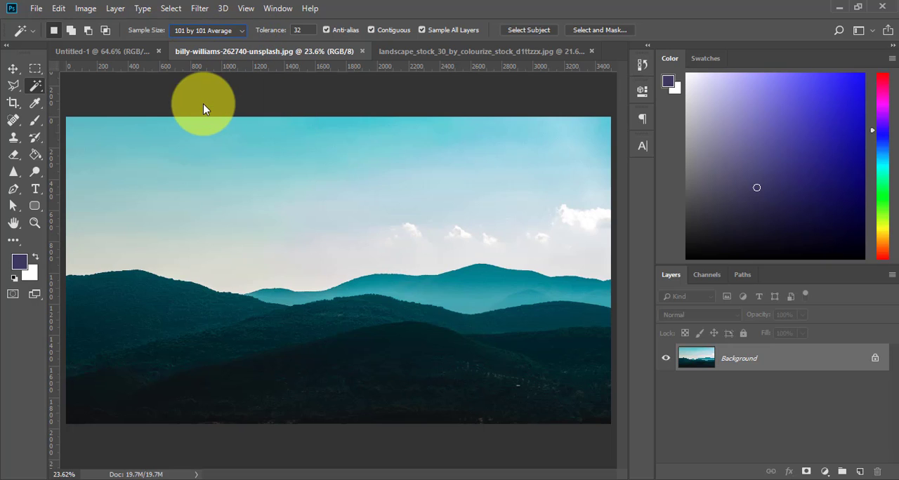
left_click(76, 130)
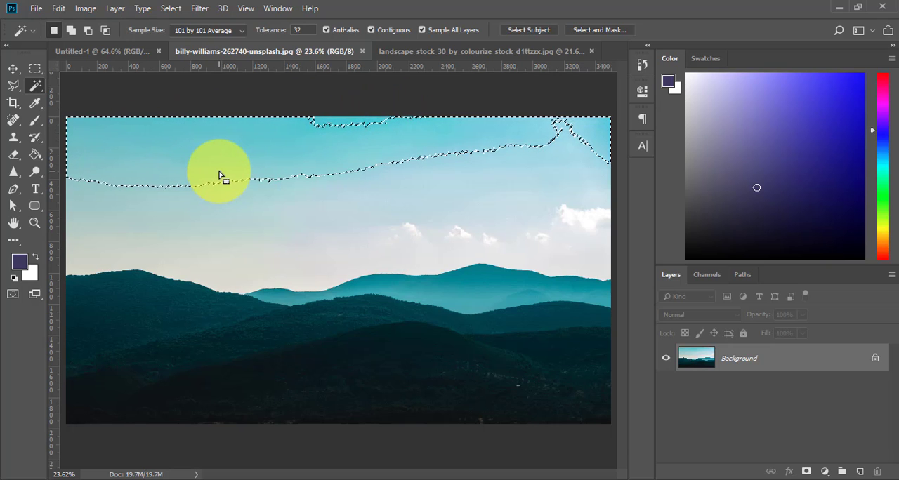
key("ctrl+d")
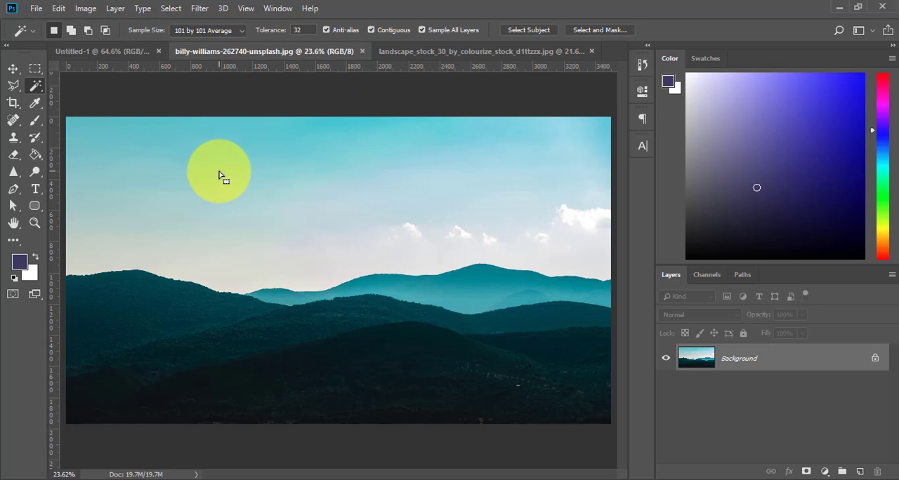
Return the sample size to Point Sample, select the upper-left sky at tolerance 32, and clear the selection
left_click(241, 32)
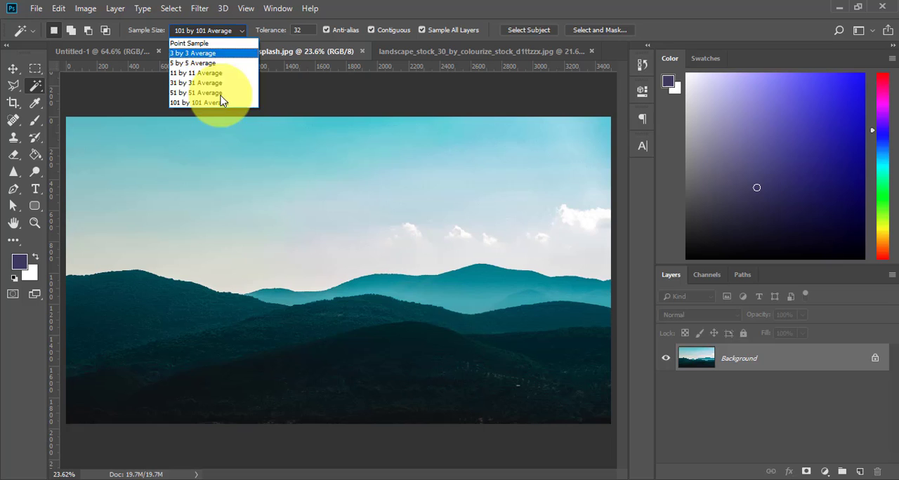
left_click(190, 43)
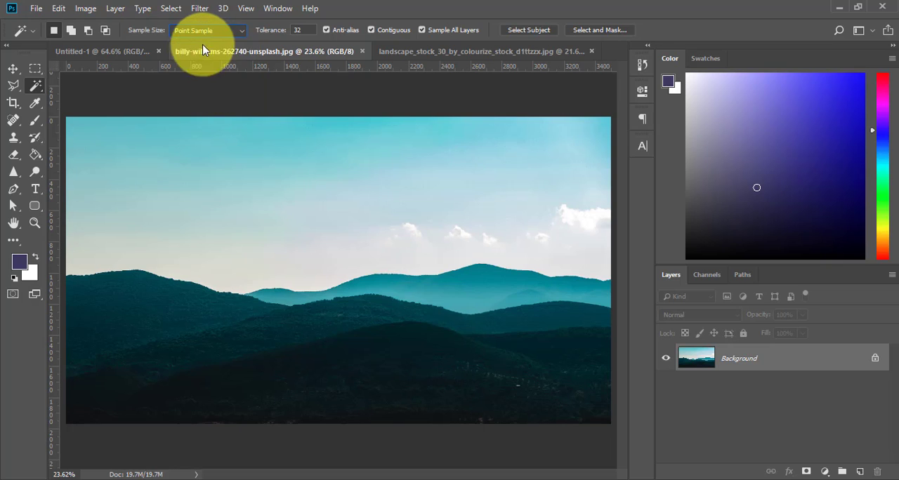
left_click(275, 32)
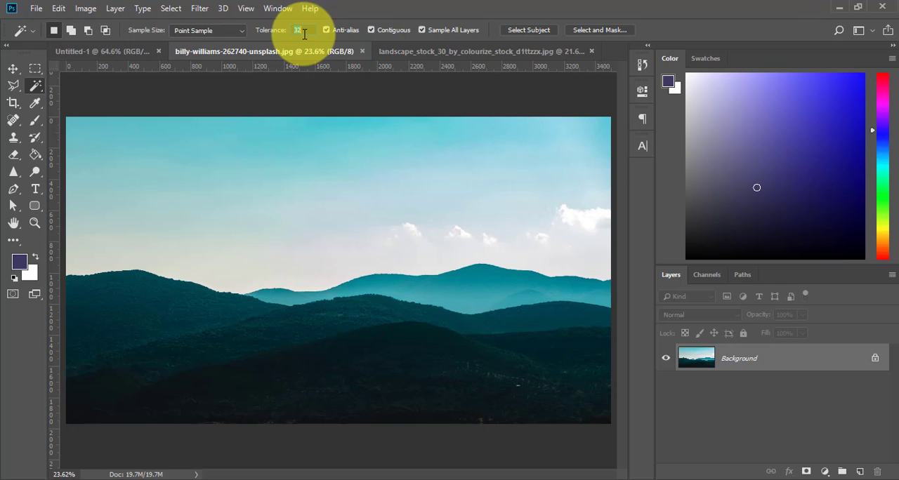
left_click(77, 132)
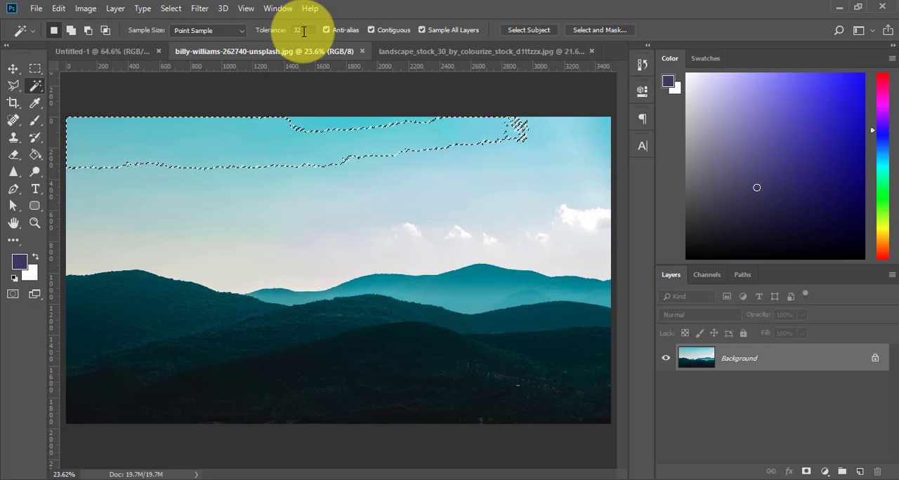
key("ctrl+d")
Raise the Magic Wand tolerance to 100 and select the sky from its upper-left corner
left_click_drag(266, 32, 311, 38)
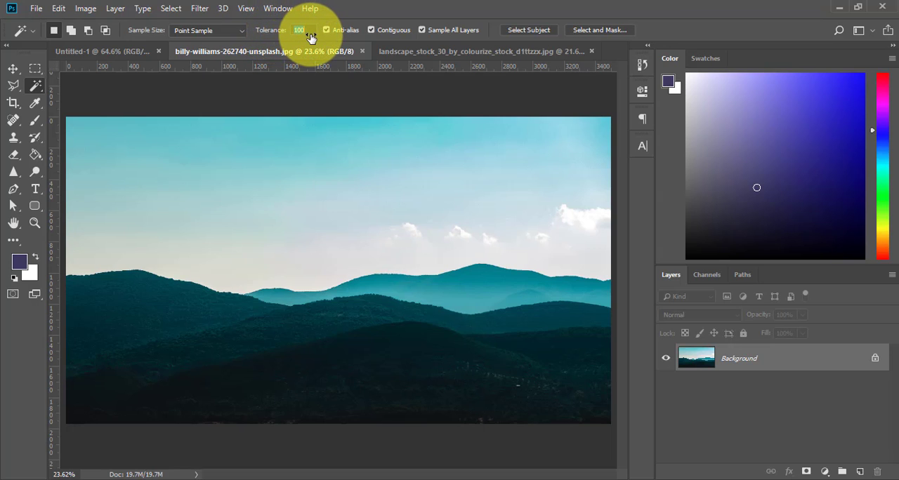
left_click(77, 135)
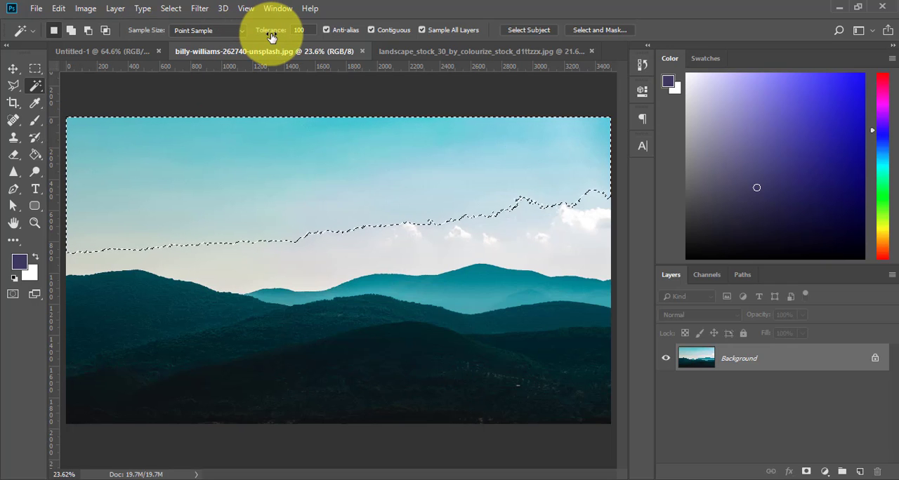
Test a tolerance of 3 on the upper-left sky, deselect the sampled area, and restore the tolerance to 32
left_click_drag(279, 35, 187, 36)
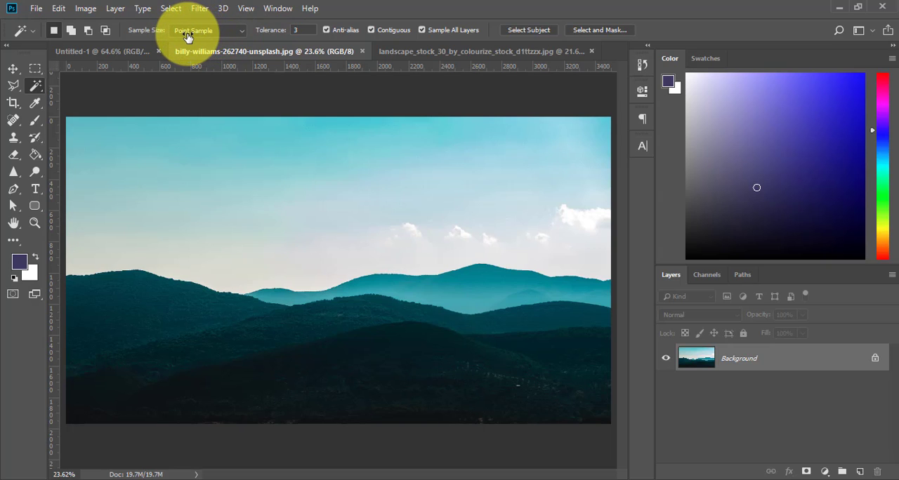
left_click(78, 139)
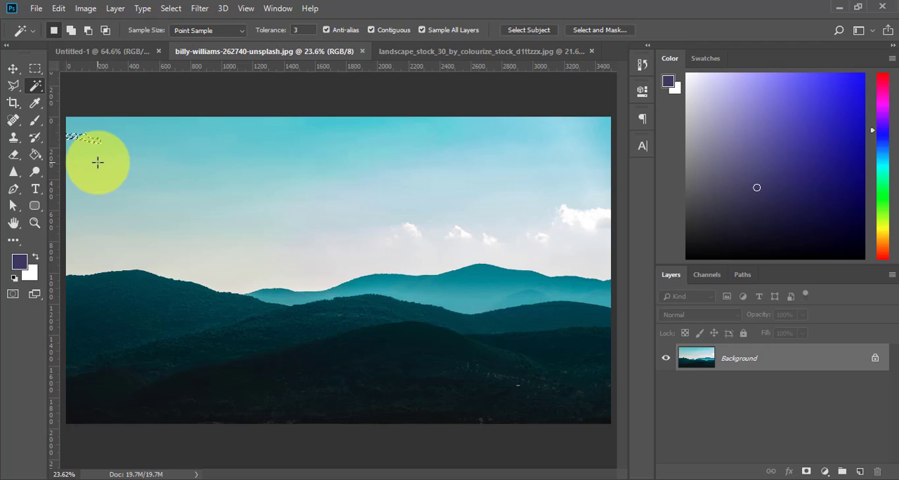
key("ctrl+d")
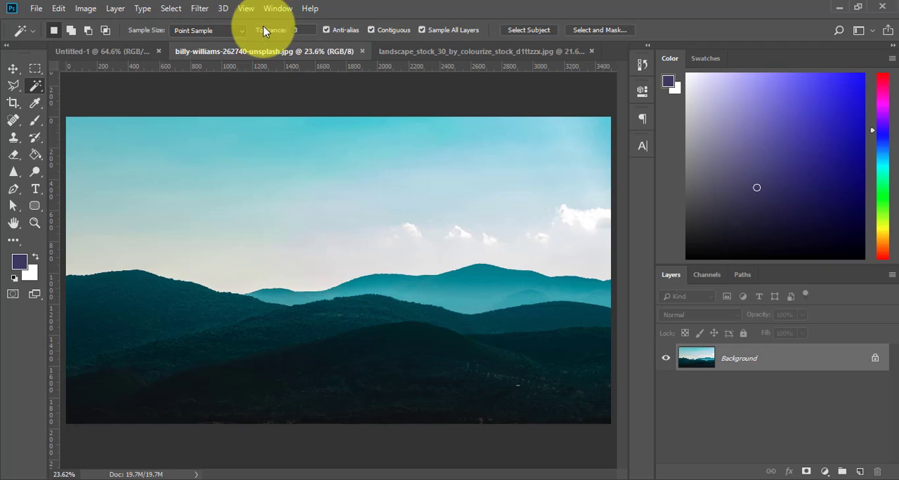
left_click_drag(267, 34, 285, 38)
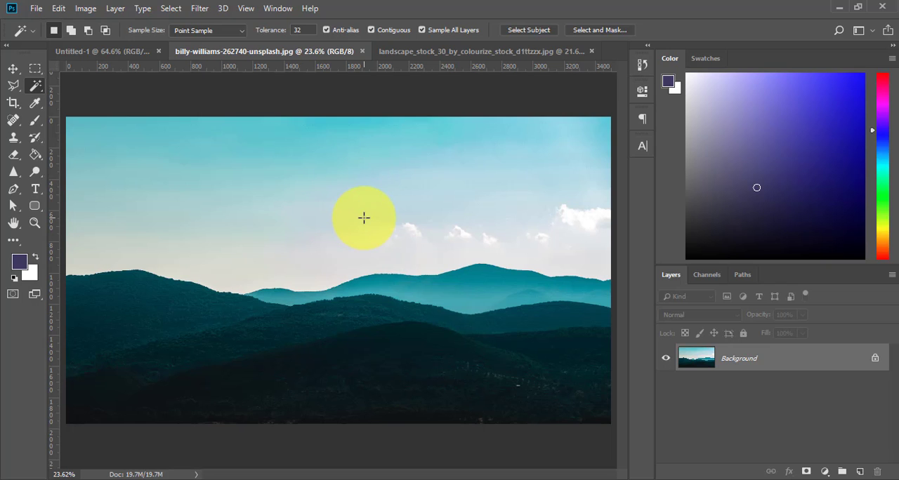
Switch to the rocky shoreline image landscape_stock_30_by_colourize_stock_d1ttzzx.jpg with the Magic Wand's Contiguous option enabled
left_click(435, 52)
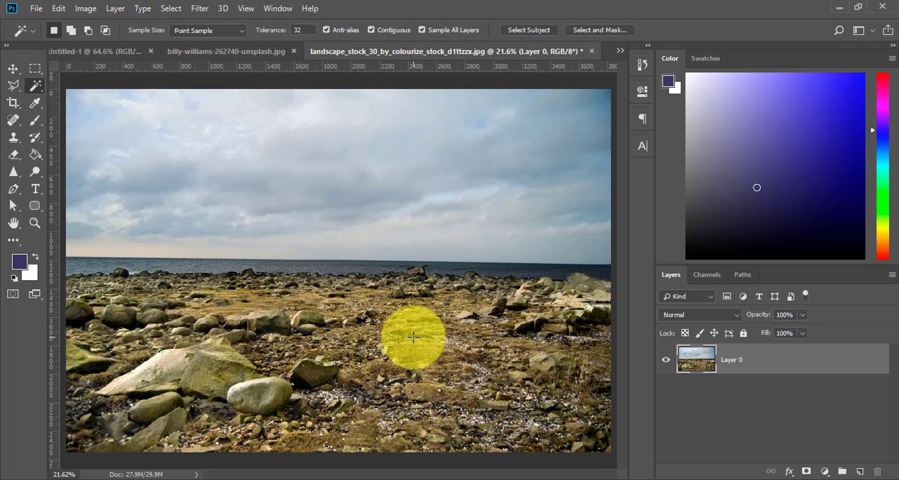
left_click(372, 31)
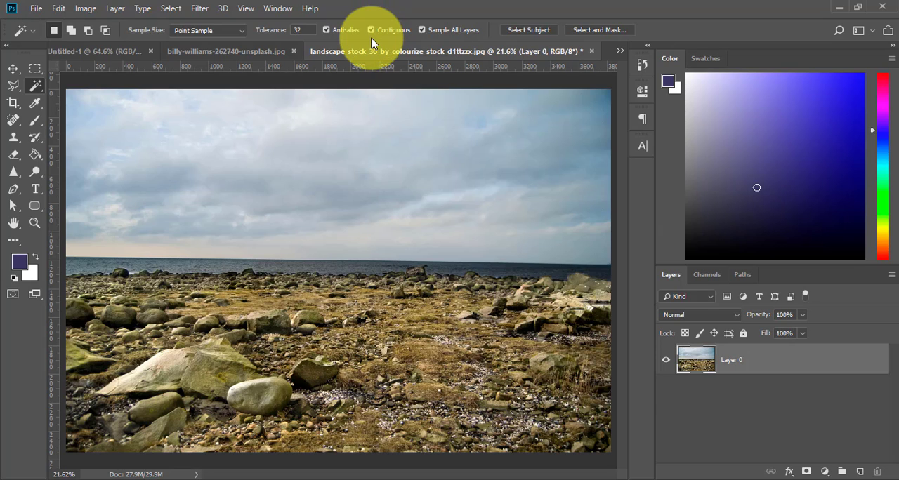
Turn off Contiguous, select the matching brown tones across the rocky ground at tolerance 32, and copy them to a new layer
left_click(430, 365)
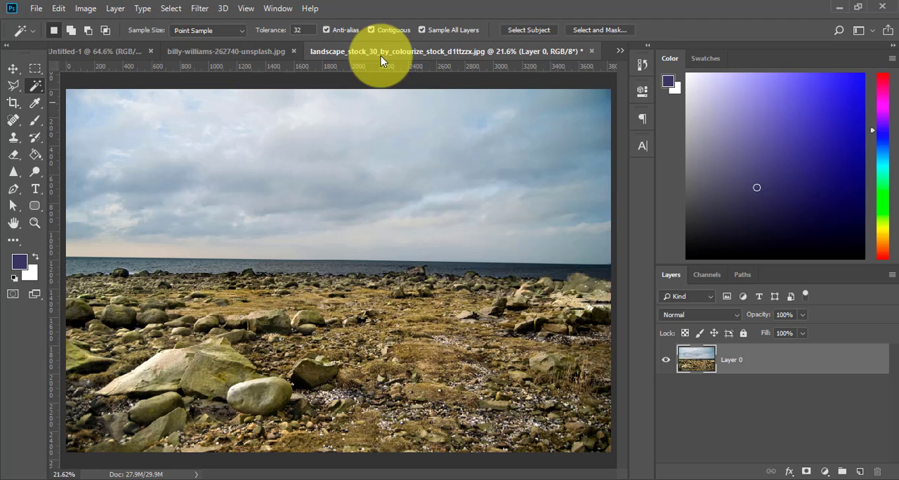
left_click(371, 30)
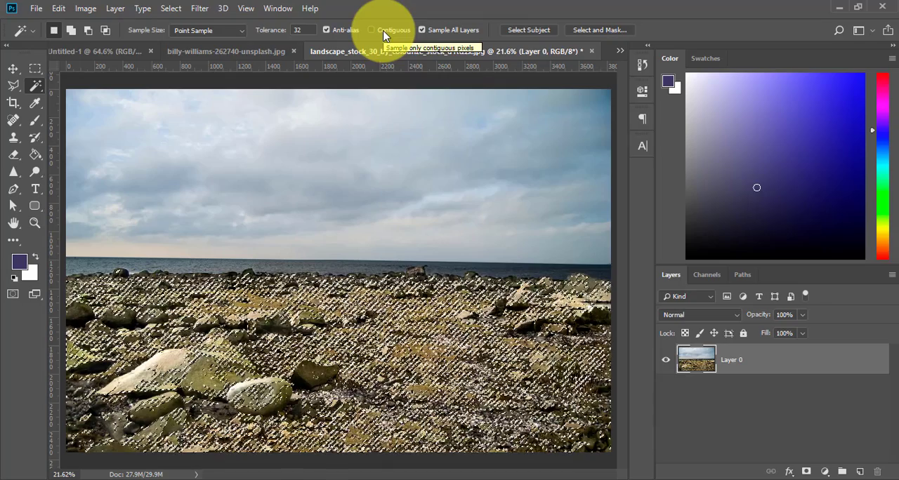
key("ctrl+j")
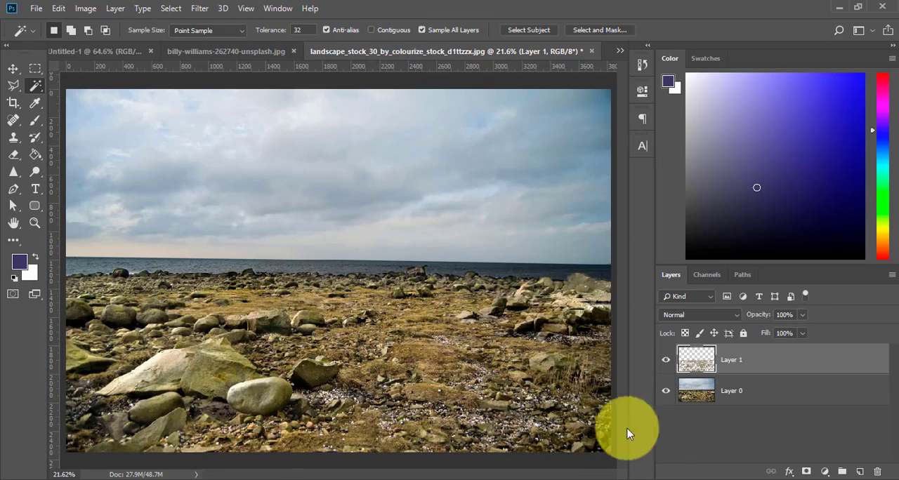
Inspect the copied ground pixels with Layer 0 temporarily hidden, then delete Layer 1
left_click(665, 391)
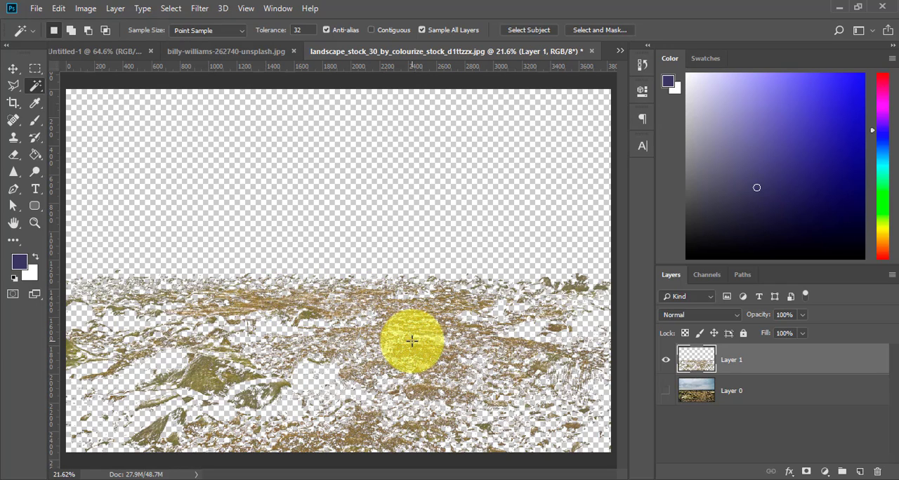
left_click(665, 391)
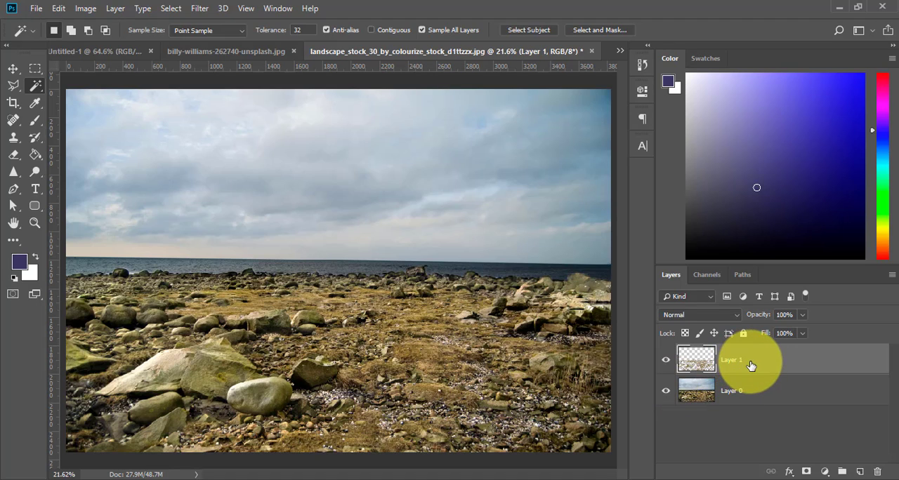
left_click_drag(750, 365, 878, 473)
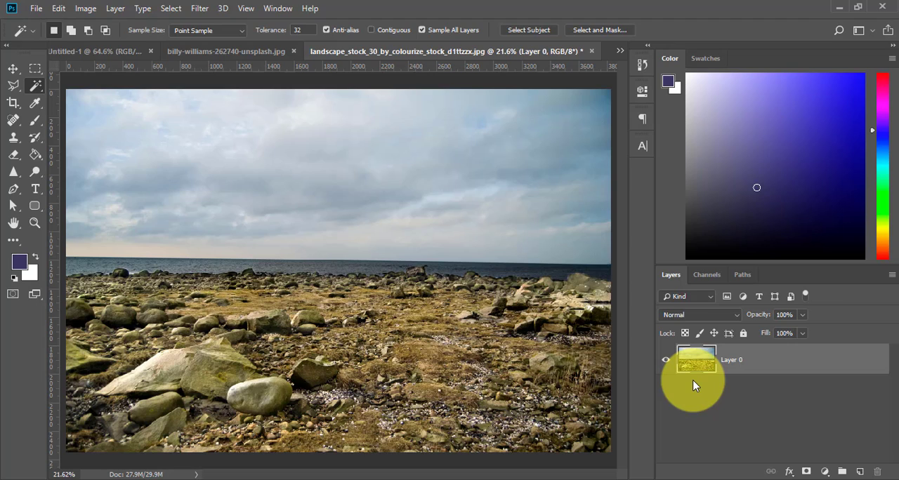
Add an empty layer above the photo, and set the Magic Wand to Contiguous on and Sample All Layers off
left_click(383, 29)
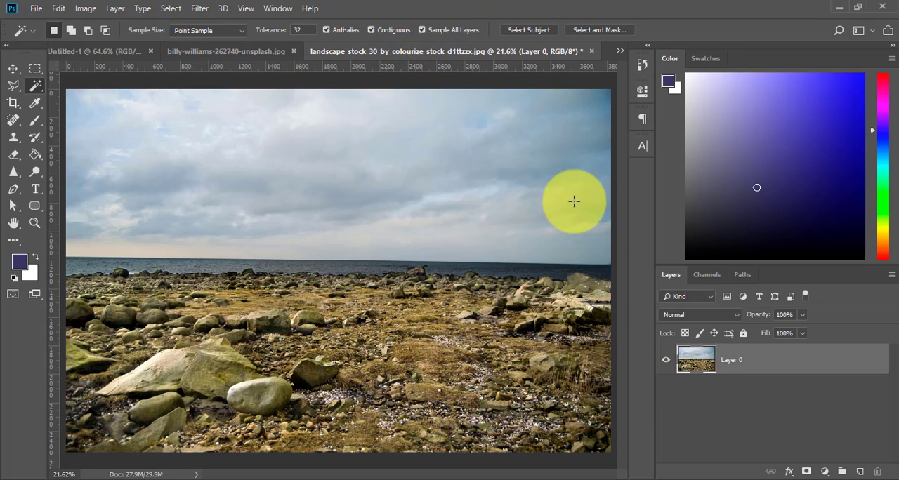
left_click(860, 472)
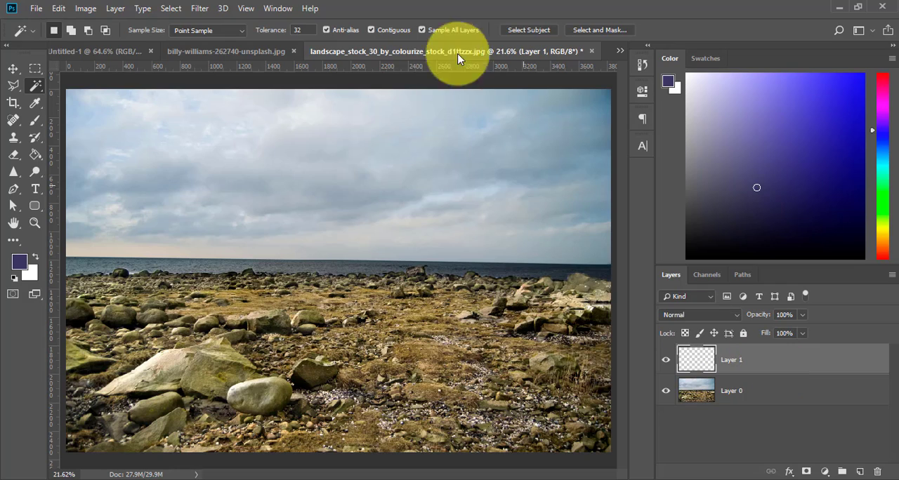
left_click(422, 30)
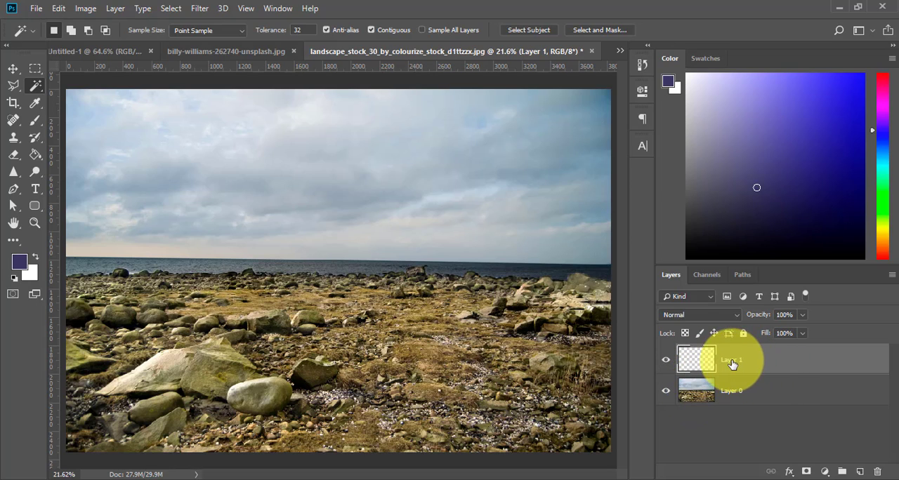
Test the Magic Wand on the empty Layer 1, toggling Layer 0's visibility to compare, and clear the selection
left_click(666, 391)
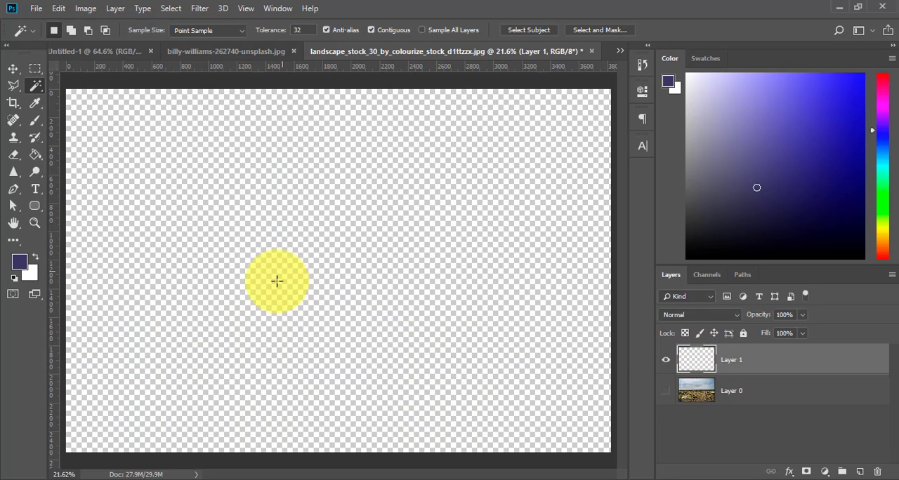
left_click(667, 394)
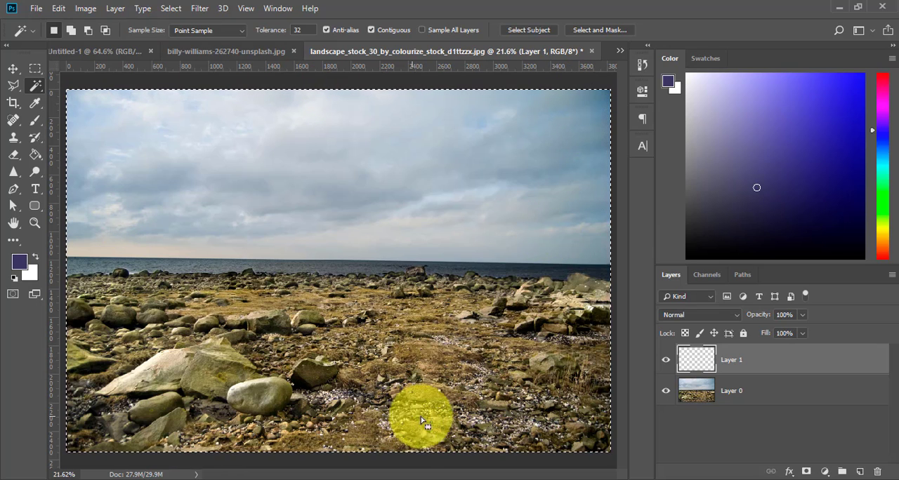
left_click(666, 396)
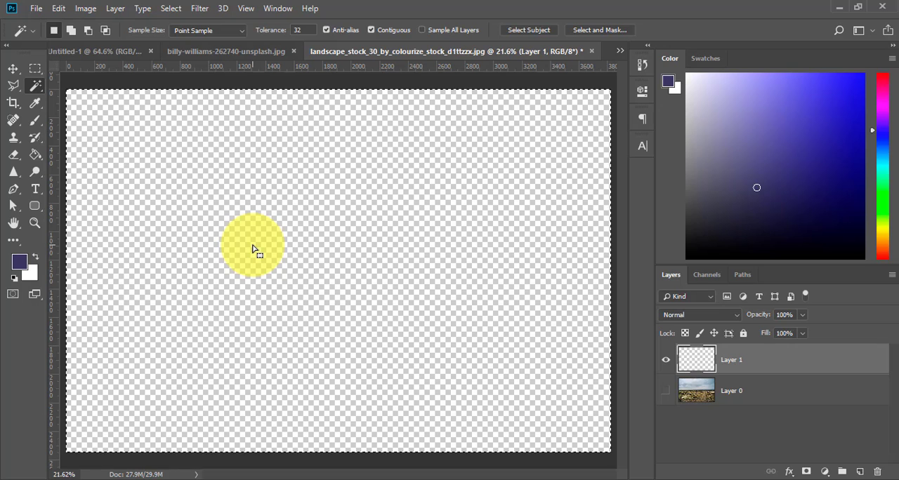
left_click(665, 391)
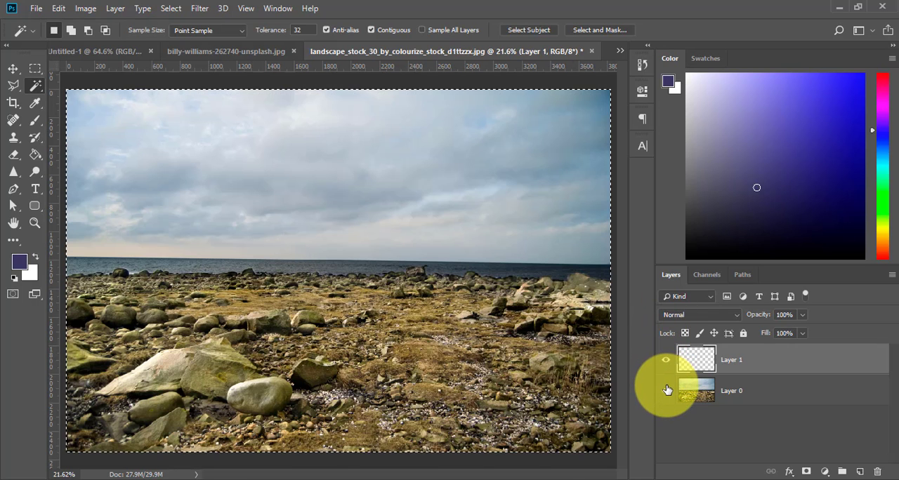
key("ctrl+d")
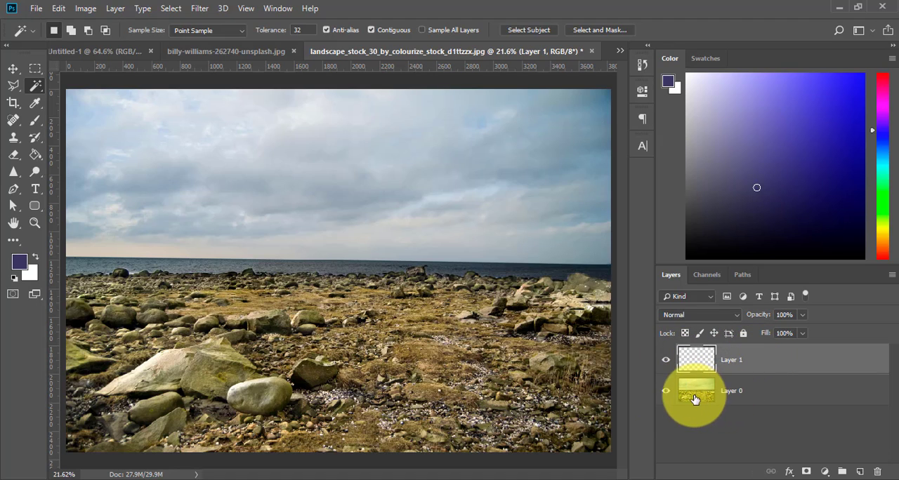
Turn off Contiguous, test a ground selection with Sample All Layers on, and clear both the selection and the Sample All Layers option
left_click(435, 31)
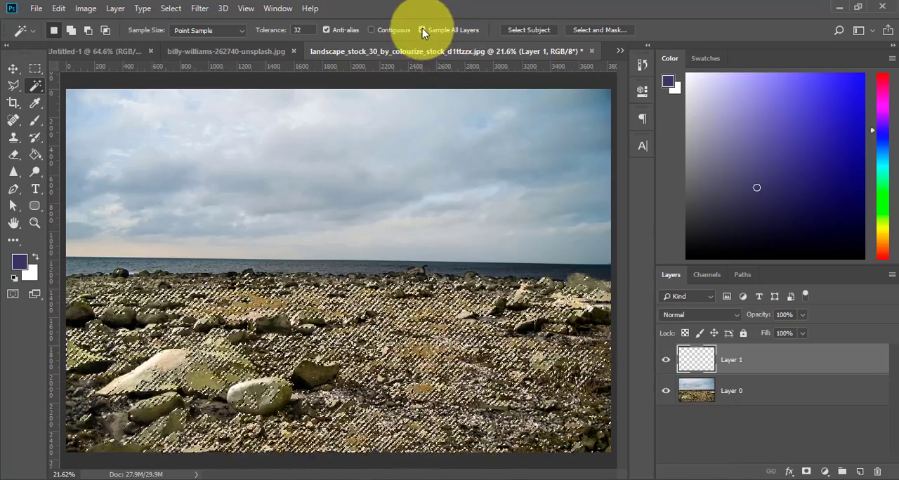
left_click(422, 29)
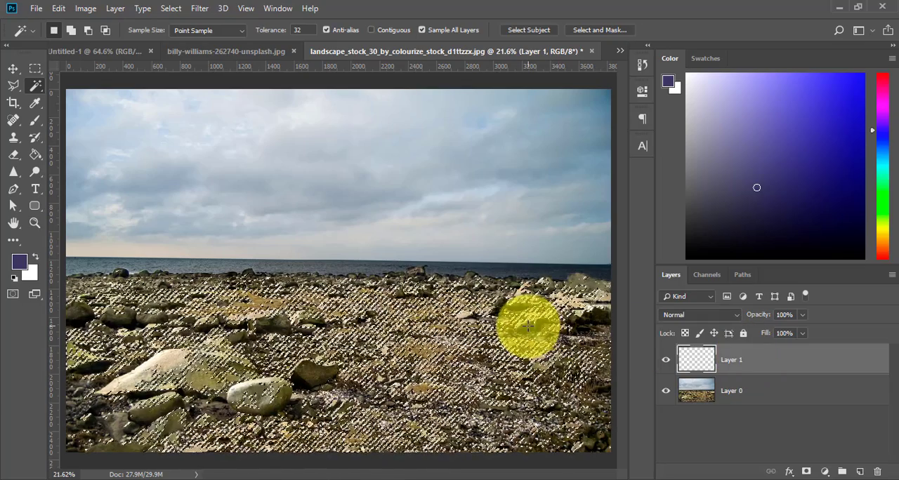
key("ctrl+d")
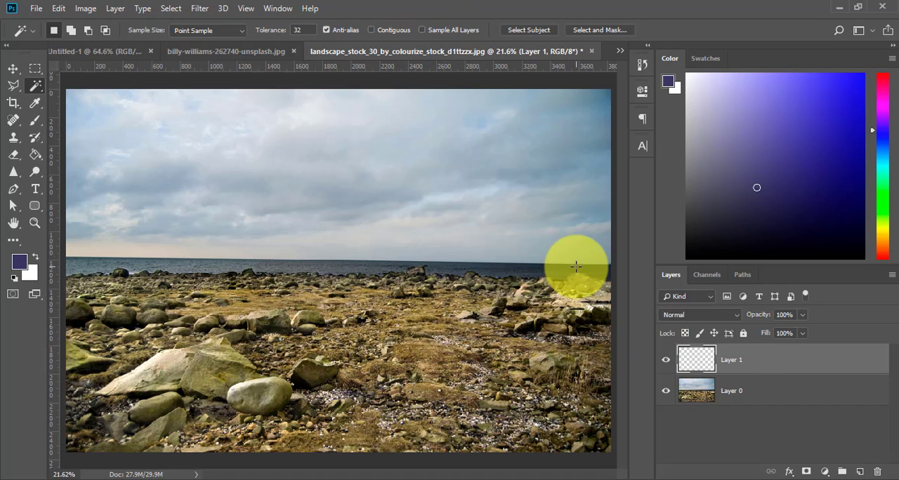
Sample the rocky ground from Layer 1 with both Contiguous and Sample All Layers off, check it with Layer 0 hidden, and deselect
left_click(432, 360)
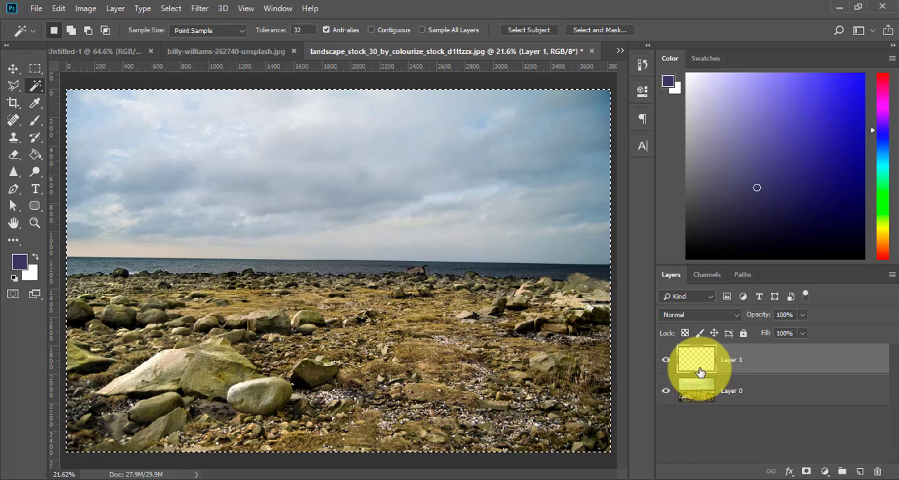
left_click(666, 391)
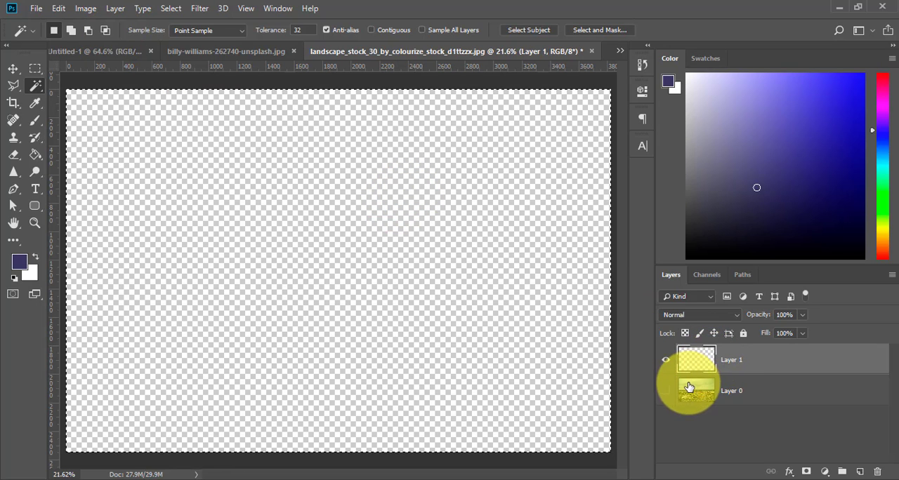
left_click(665, 394)
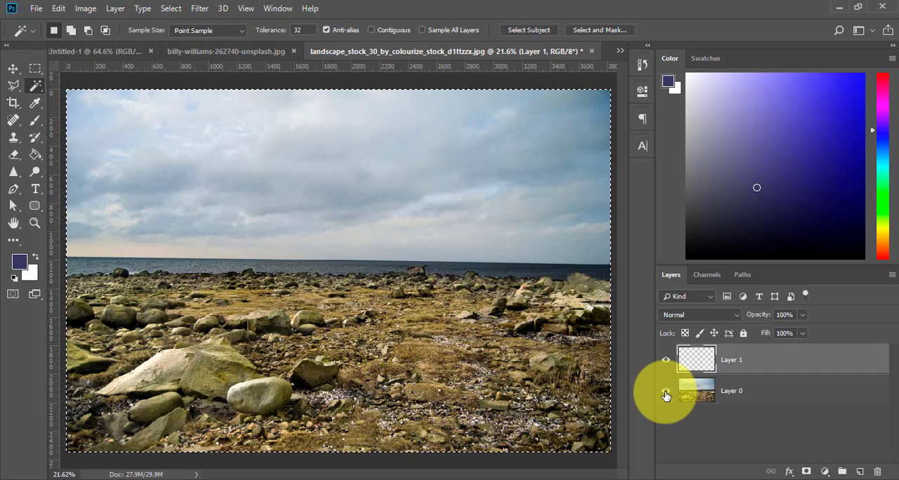
key("ctrl+d")
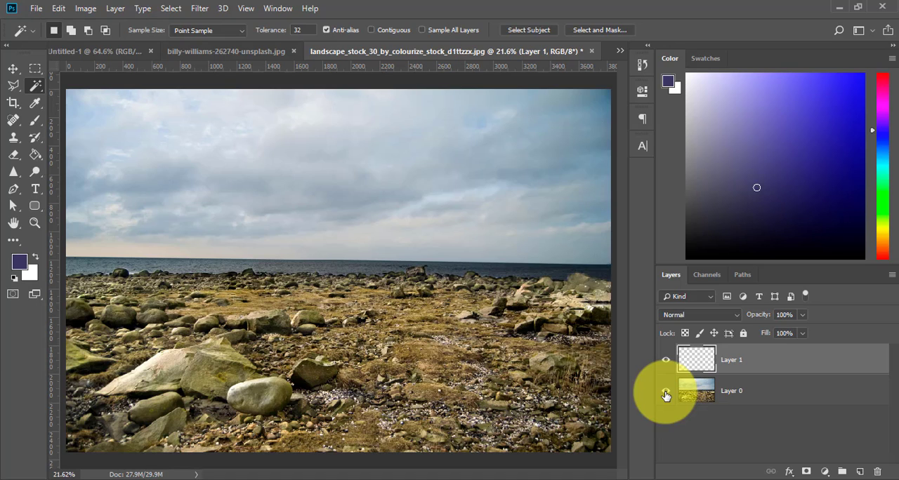
Switch to the Untitled-1 document with the plain white background
left_click(86, 53)
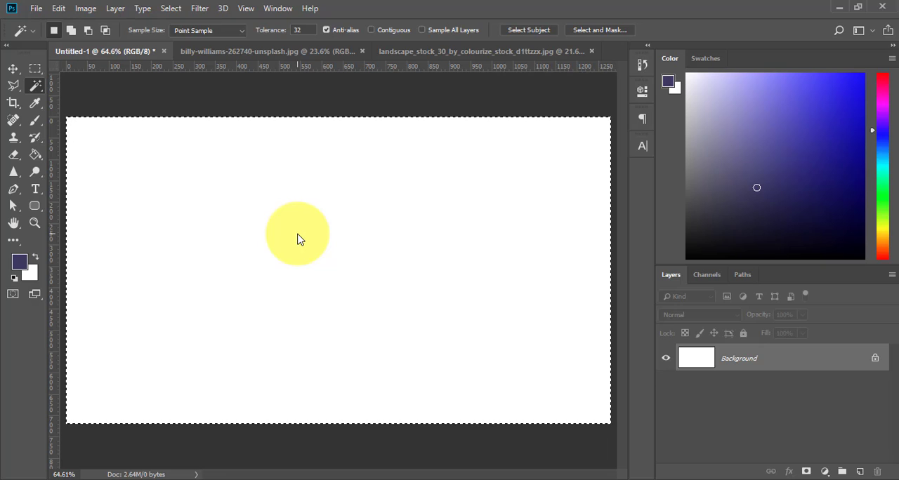